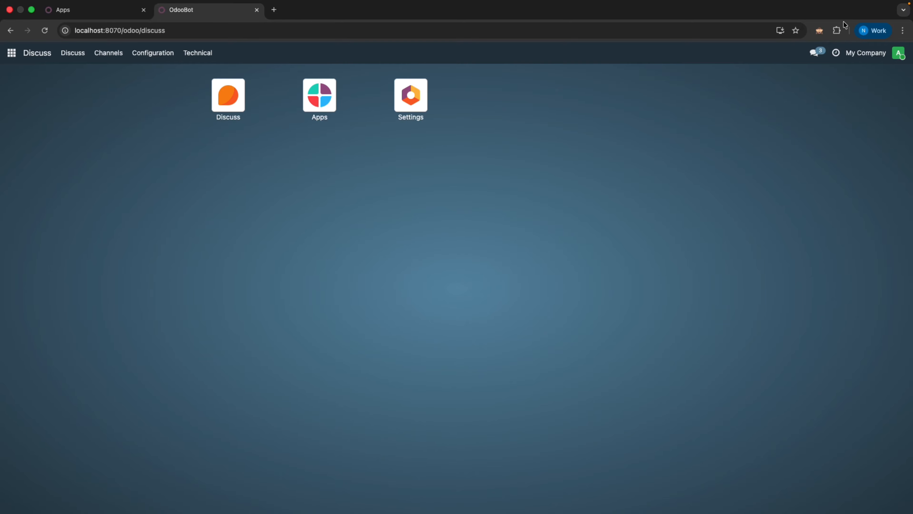
# Turn on developer mode, find the Global Keyboard Shortcuts Manager module by searching "short" in Apps, and activate it.
pyautogui.click(819, 30)
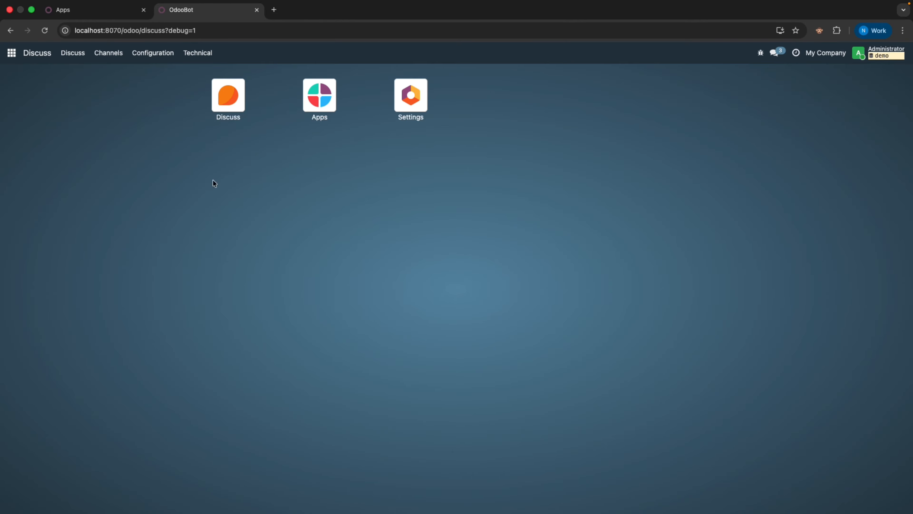
pyautogui.click(319, 94)
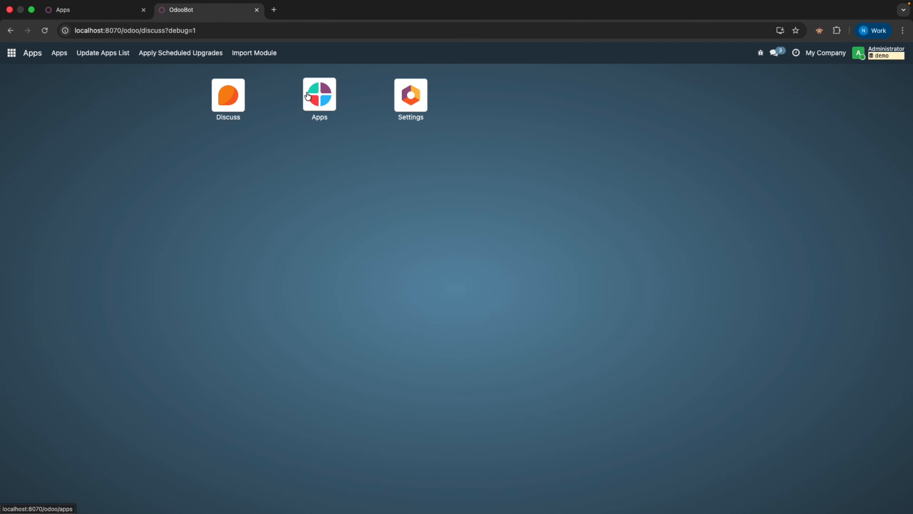
pyautogui.click(409, 76)
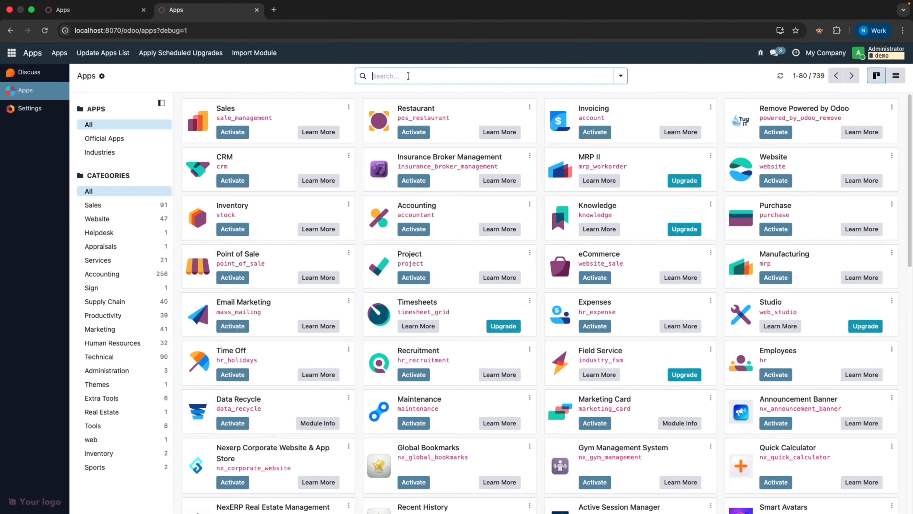
pyautogui.write('short')
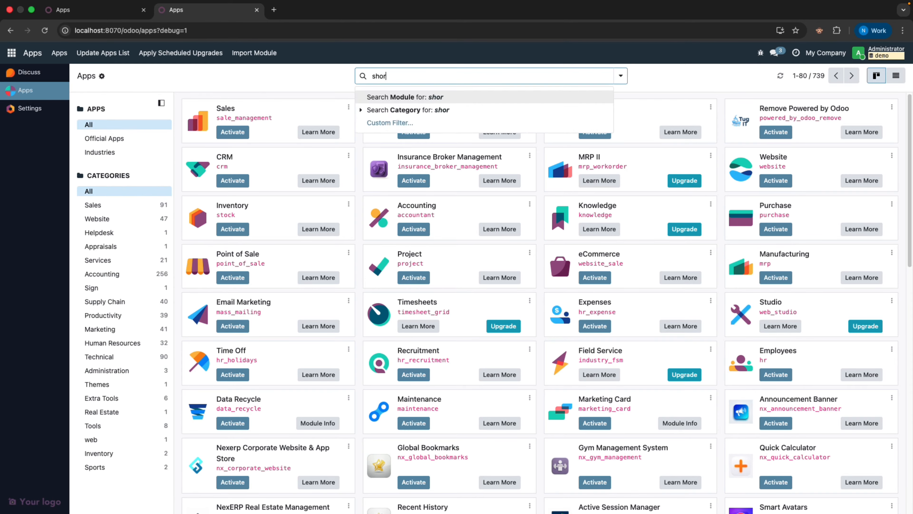
pyautogui.press('Return')
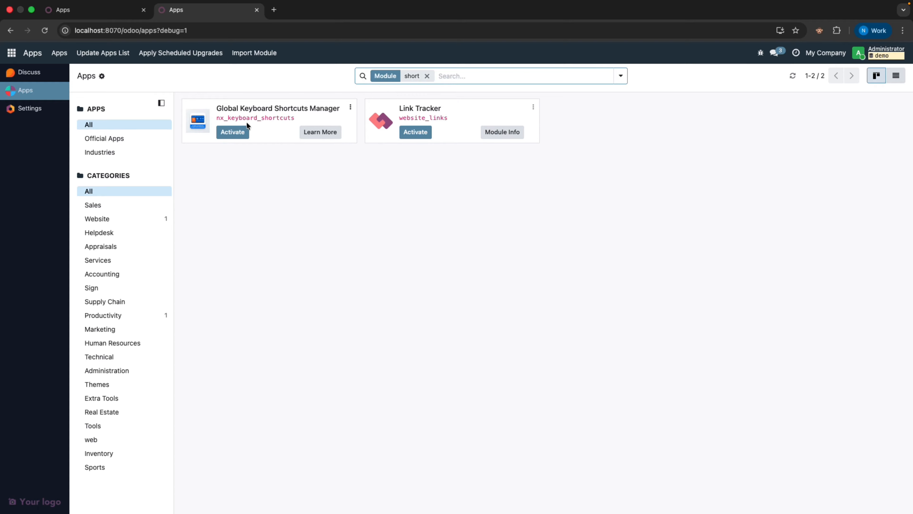
pyautogui.click(236, 132)
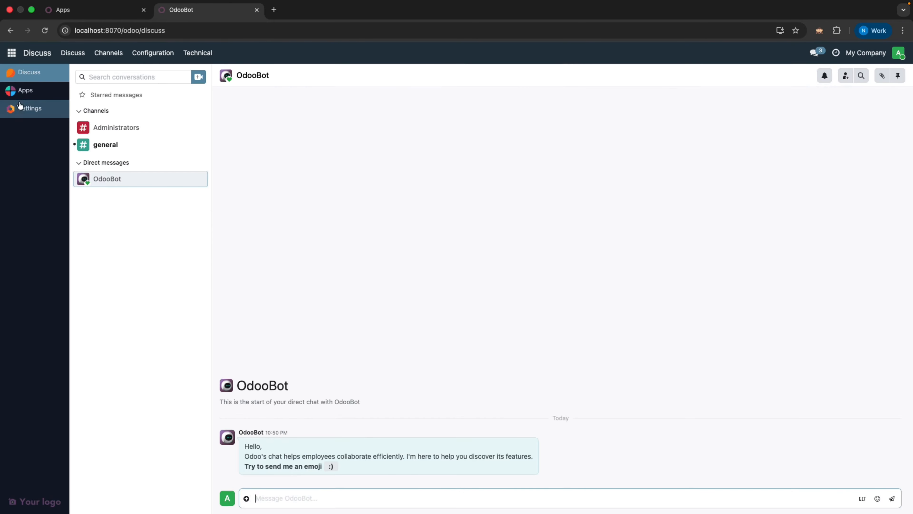
# Check the Settings app for the keyboard shortcuts section, and activate the Sales app from Apps.
pyautogui.click(11, 53)
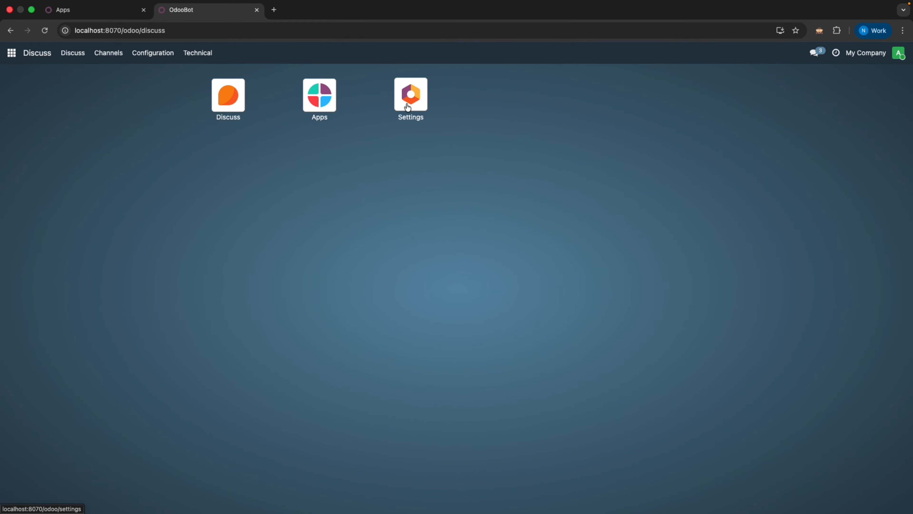
pyautogui.click(410, 94)
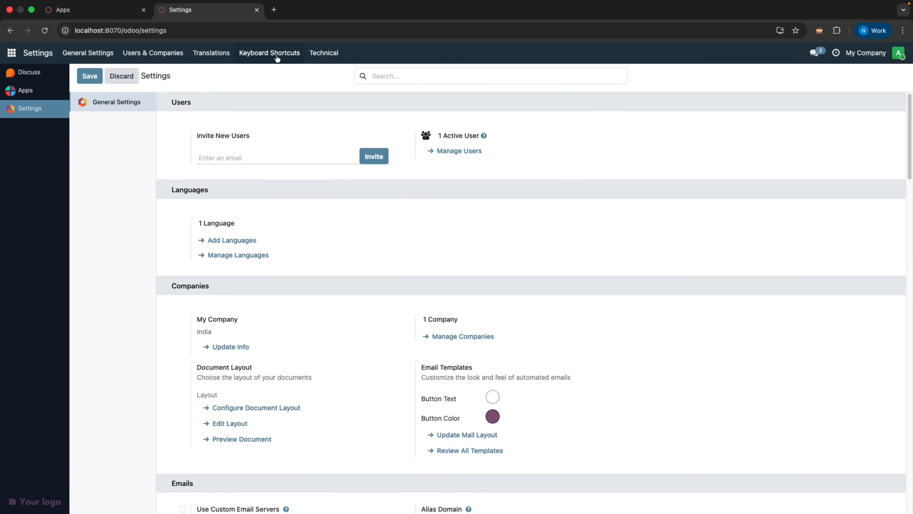
pyautogui.click(11, 53)
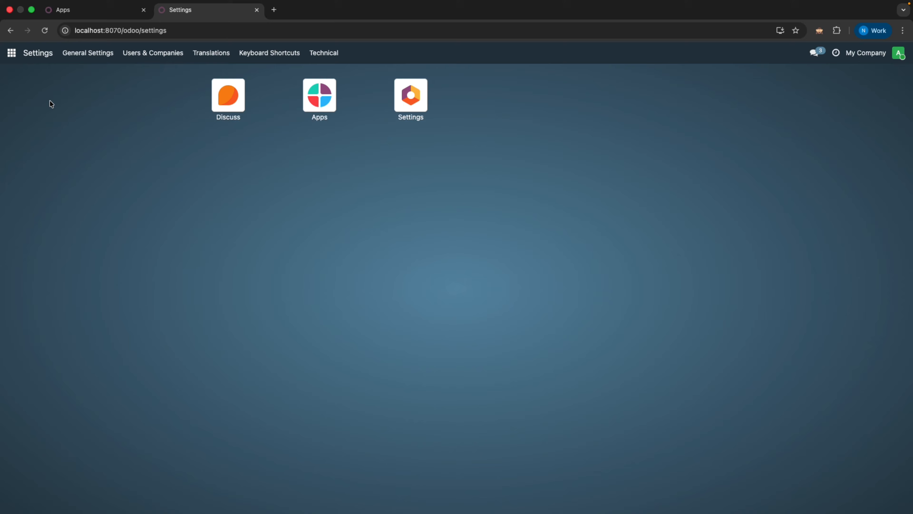
pyautogui.click(312, 101)
pyautogui.click(241, 131)
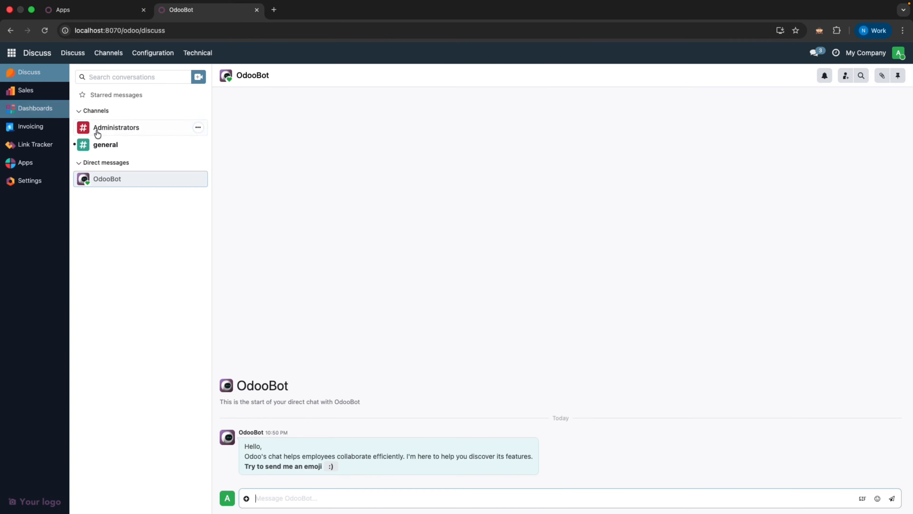
# Open the customer invoices list in Invoicing and remove its Invoices or Receipts filter.
pyautogui.click(63, 127)
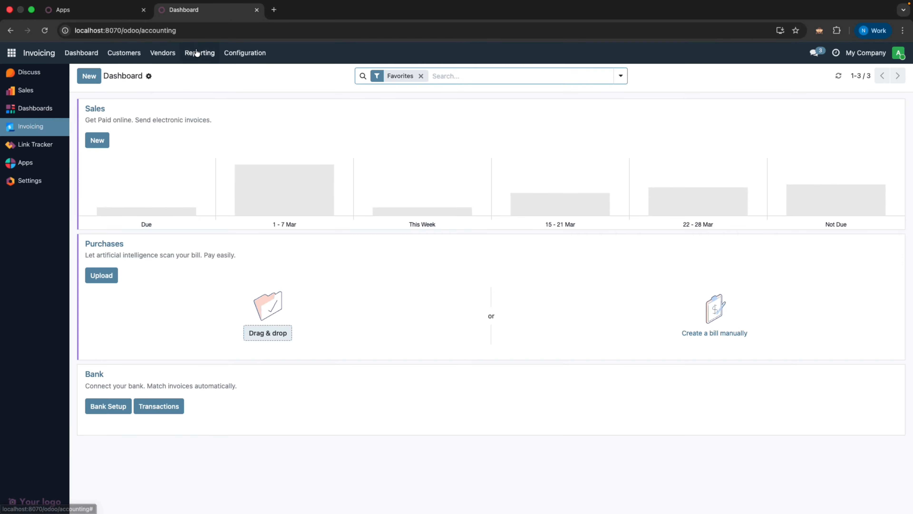
pyautogui.click(197, 53)
pyautogui.click(123, 54)
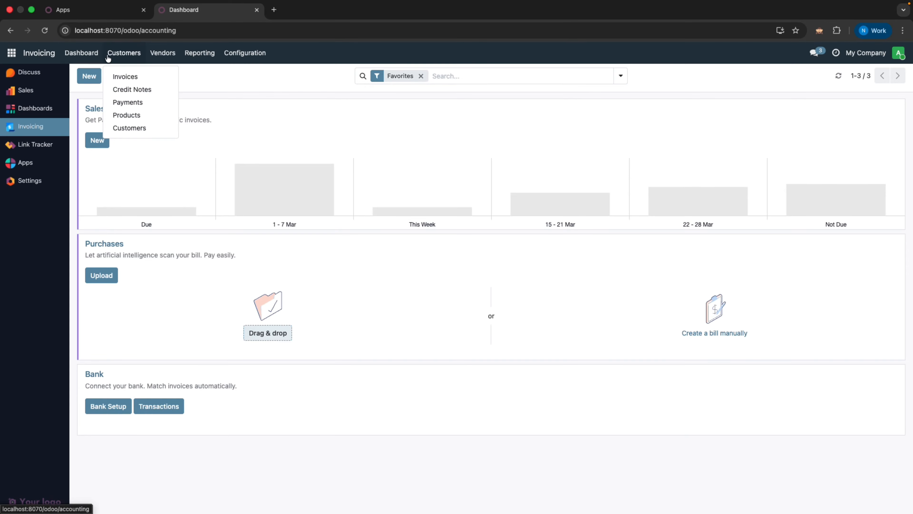
pyautogui.click(125, 77)
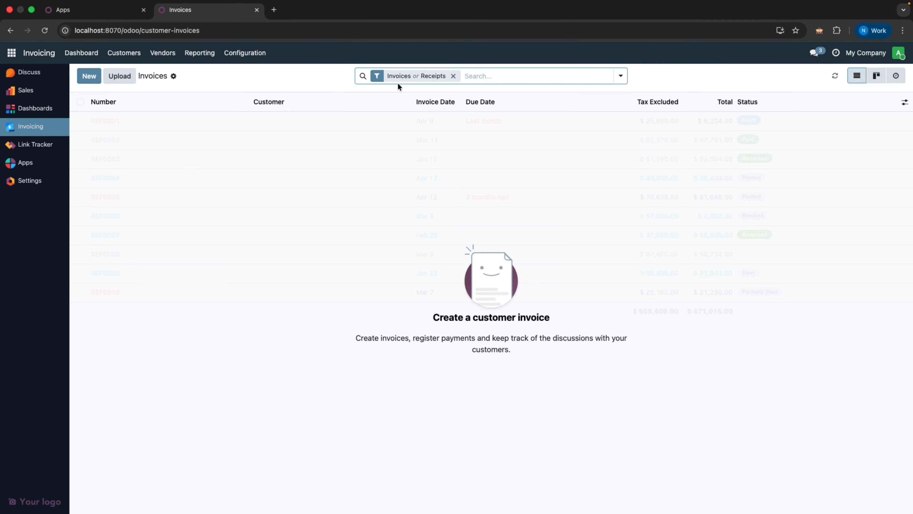
pyautogui.click(453, 76)
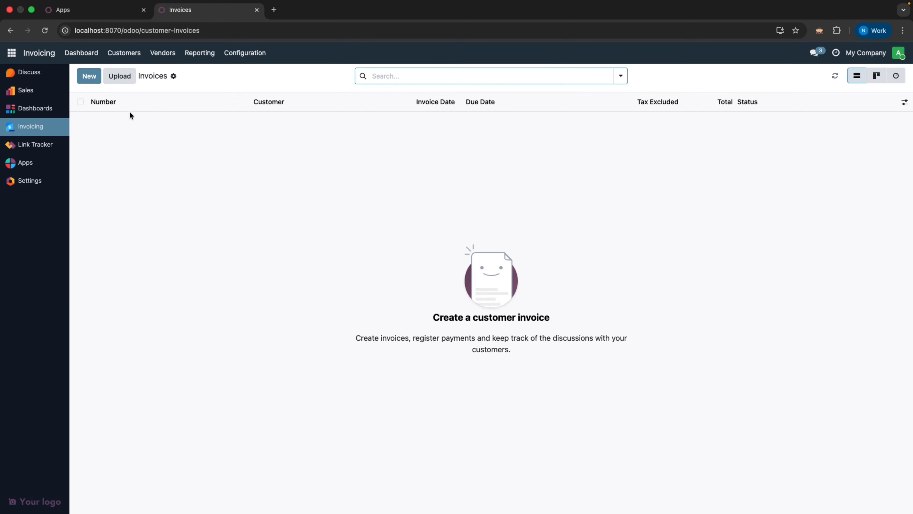
# Copy the path /odoo/customer-invoices from the page address.
pyautogui.click(216, 31)
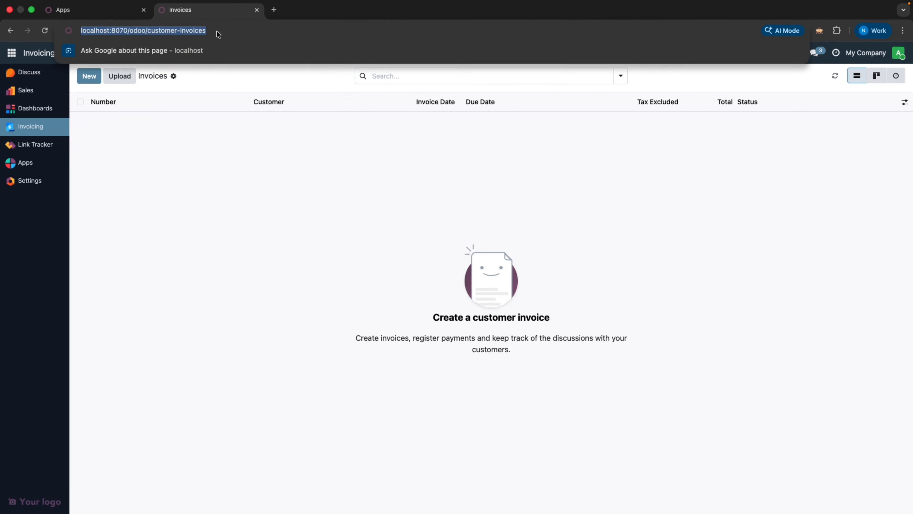
pyautogui.click(217, 30)
pyautogui.moveTo(218, 32); pyautogui.dragTo(125, 32)
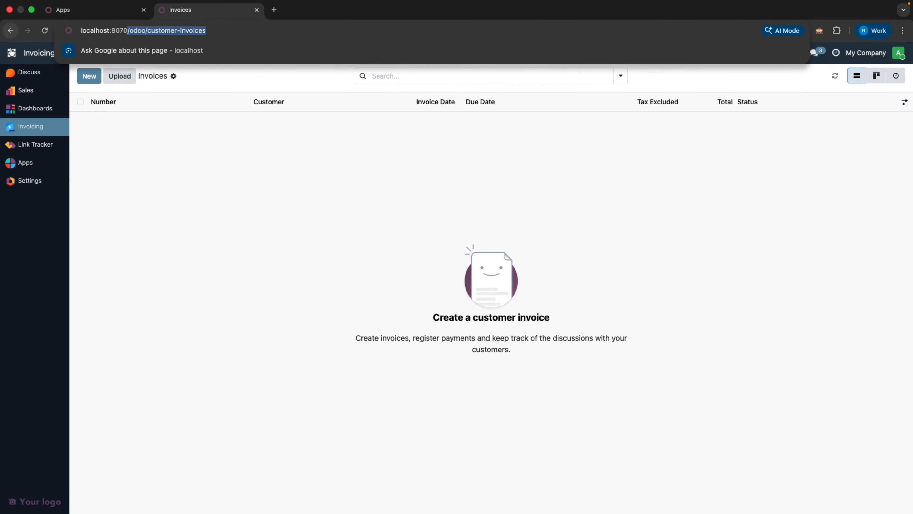
# Start a new keyboard shortcut record from the shortcut management list in Settings.
pyautogui.click(7, 55)
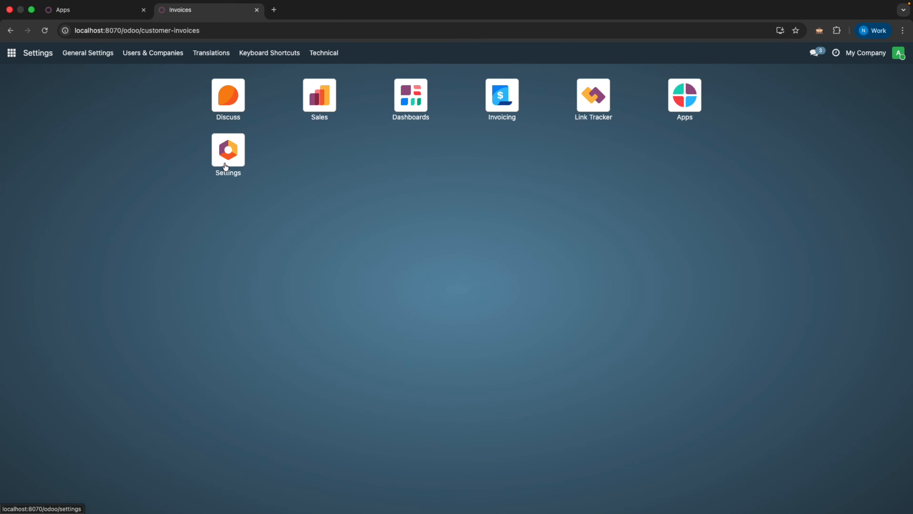
pyautogui.click(224, 164)
pyautogui.click(256, 55)
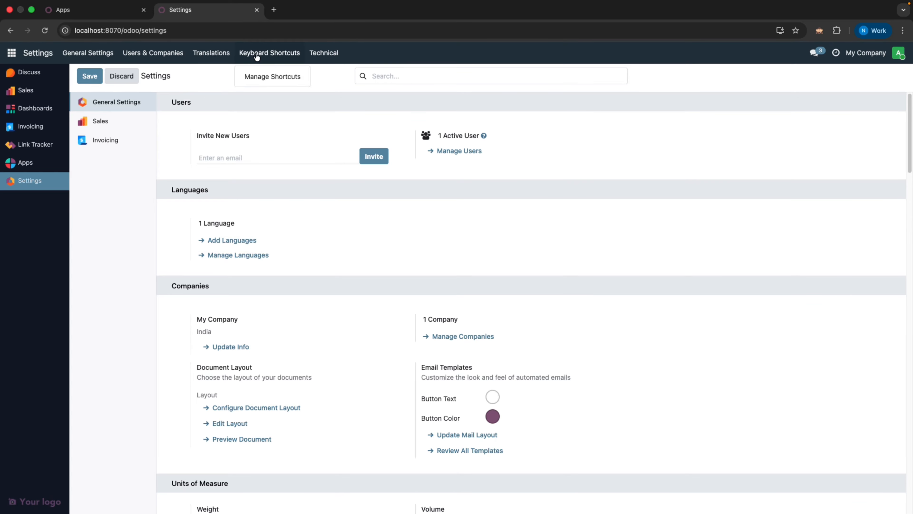
pyautogui.click(273, 76)
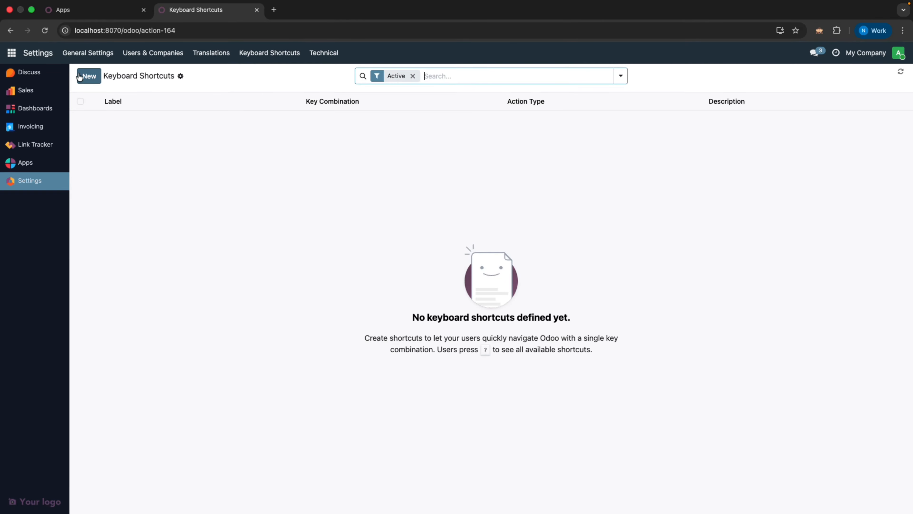
pyautogui.click(82, 77)
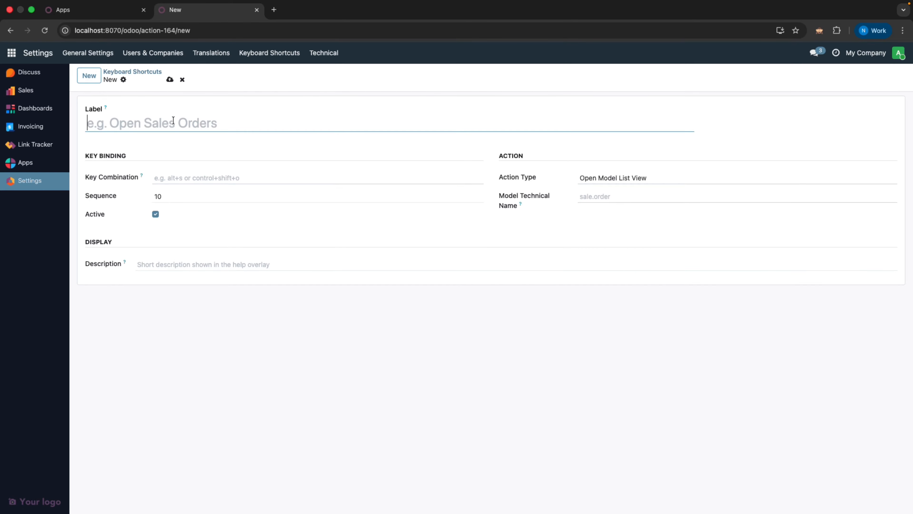
# Label the new shortcut "Customer Invoice".
pyautogui.write('Cu8stomer')
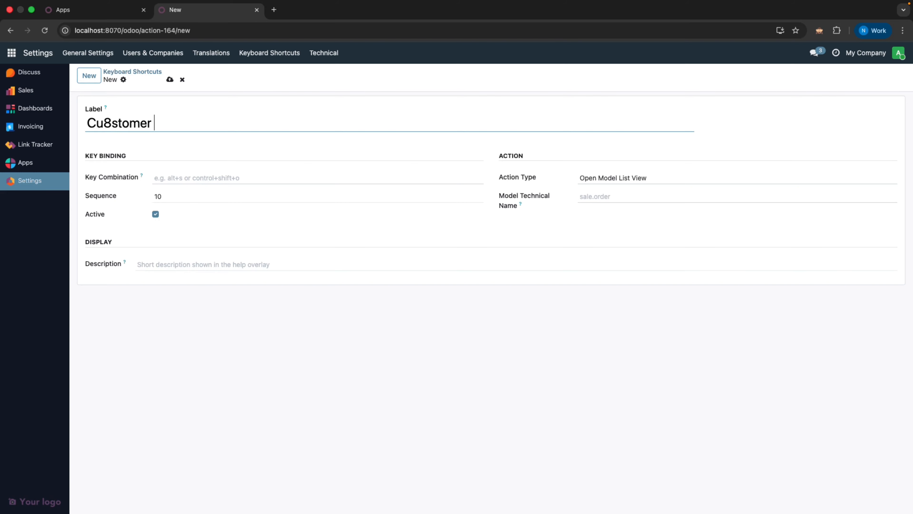
pyautogui.press('super+a')
pyautogui.write('C')
pyautogui.write('ustomer Inv')
pyautogui.write('oice')
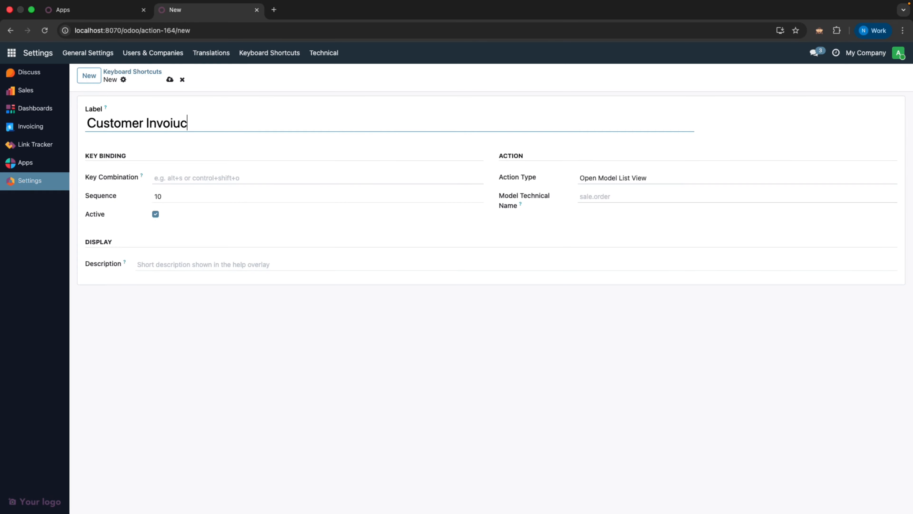
pyautogui.press('BackSpace')
pyautogui.press('BackSpace')
pyautogui.write('ce')
# Set the shortcut's key combination to control+0.
pyautogui.click(228, 176)
pyautogui.write('c')
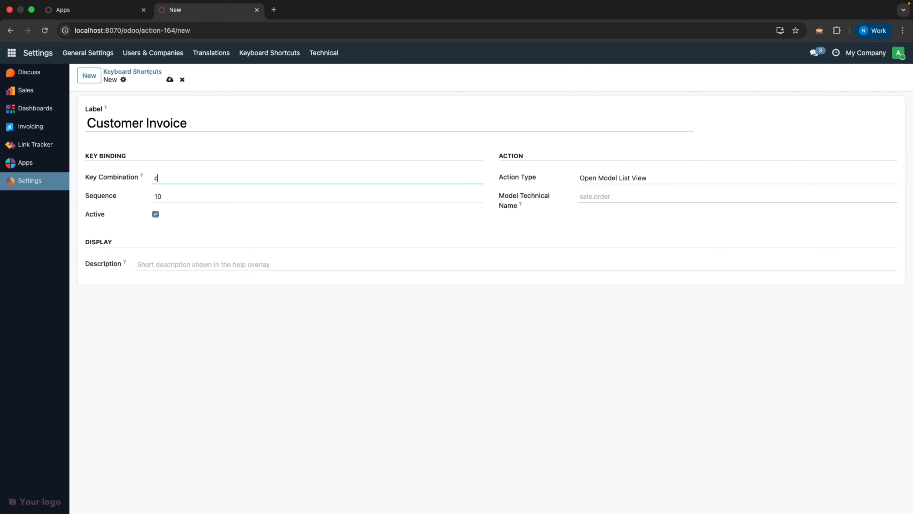
pyautogui.write('ontrol')
pyautogui.press('BackSpace')
pyautogui.press('BackSpace')
pyautogui.press('BackSpace')
pyautogui.press('BackSpace')
pyautogui.press('BackSpace')
pyautogui.press('BackSpace')
pyautogui.press('BackSpace')
pyautogui.write('control+0')
# Set the action type to Open URL with the URL /odoo/customer-invoices, and save the shortcut.
pyautogui.click(658, 178)
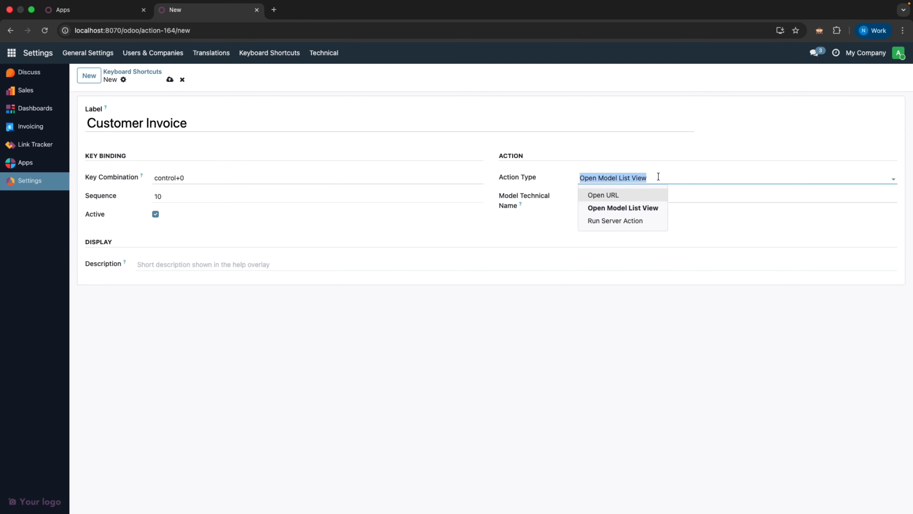
pyautogui.click(621, 196)
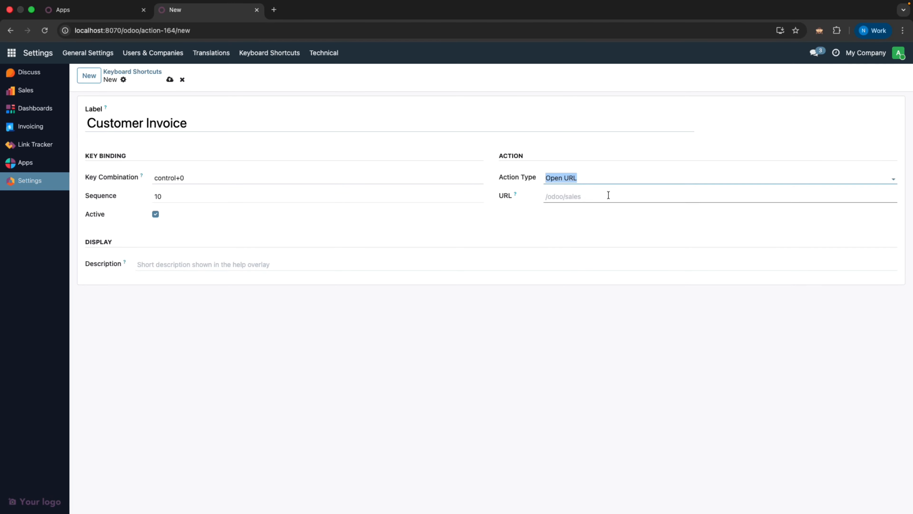
pyautogui.click(593, 196)
pyautogui.write('/odoo/customer-invoices')
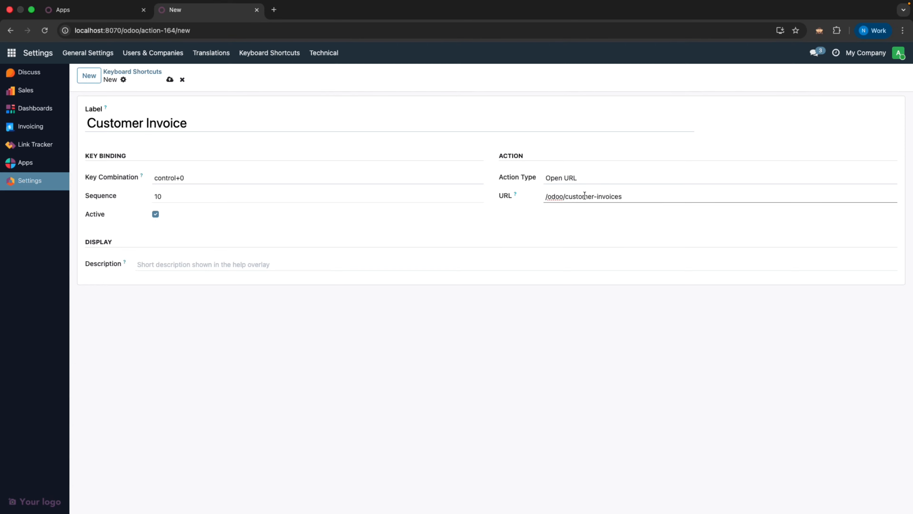
pyautogui.click(582, 177)
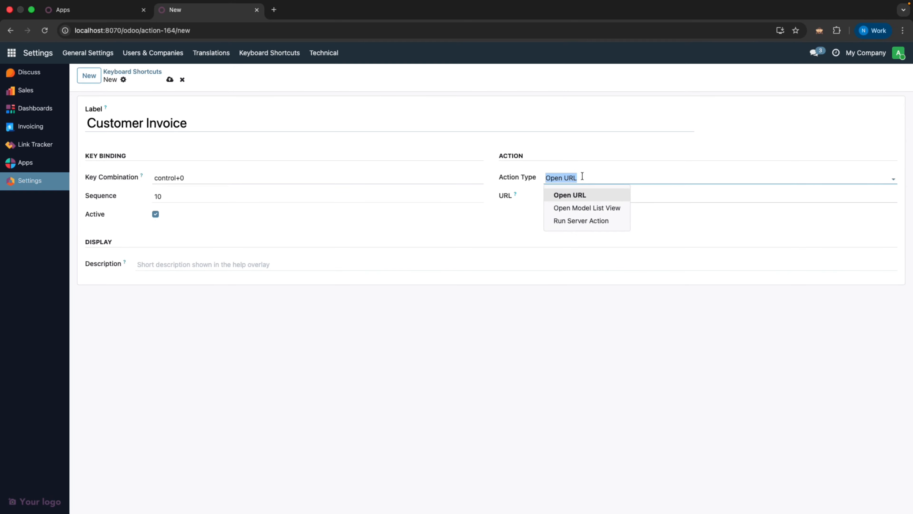
pyautogui.click(498, 218)
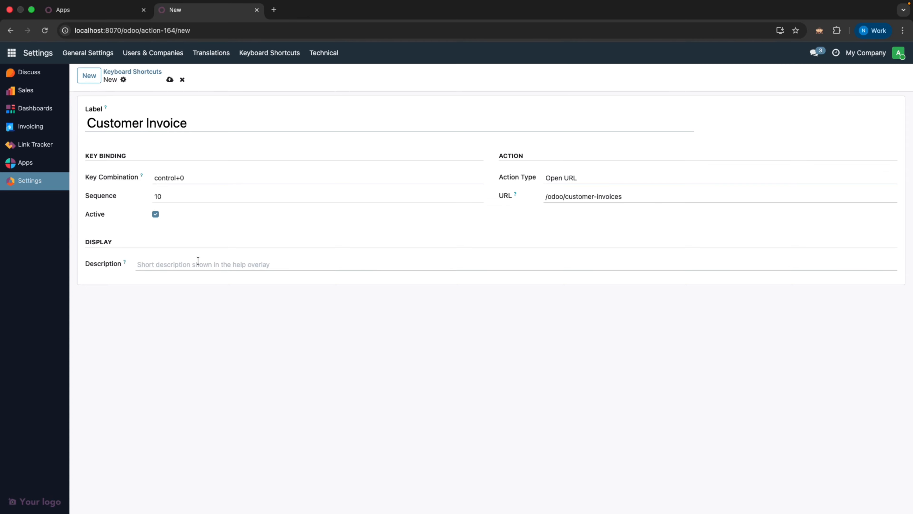
pyautogui.click(170, 78)
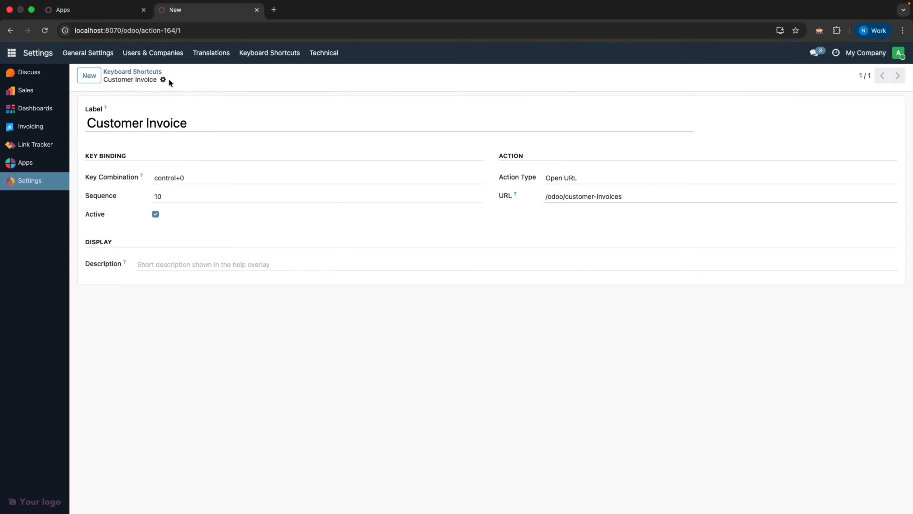
# Reload the page and test the Customer Invoice shortcut, control+0.
pyautogui.click(47, 32)
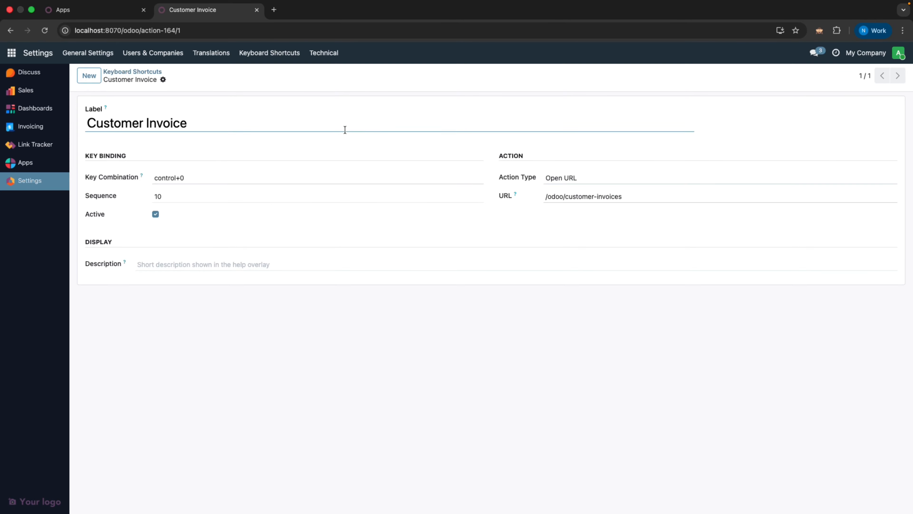
pyautogui.hotkey('ctrl', '0')
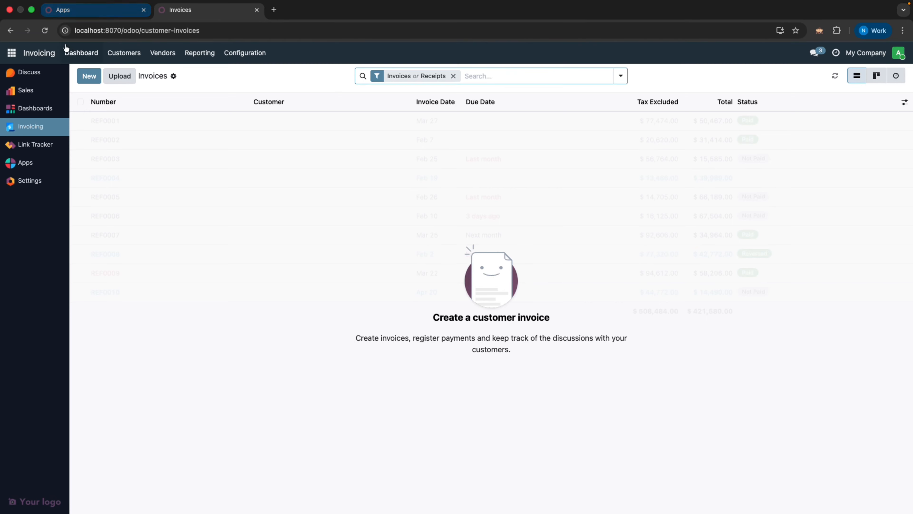
# Open the Manage Shortcuts list in Settings, backing out of the blank shortcut form.
pyautogui.click(16, 53)
pyautogui.click(229, 150)
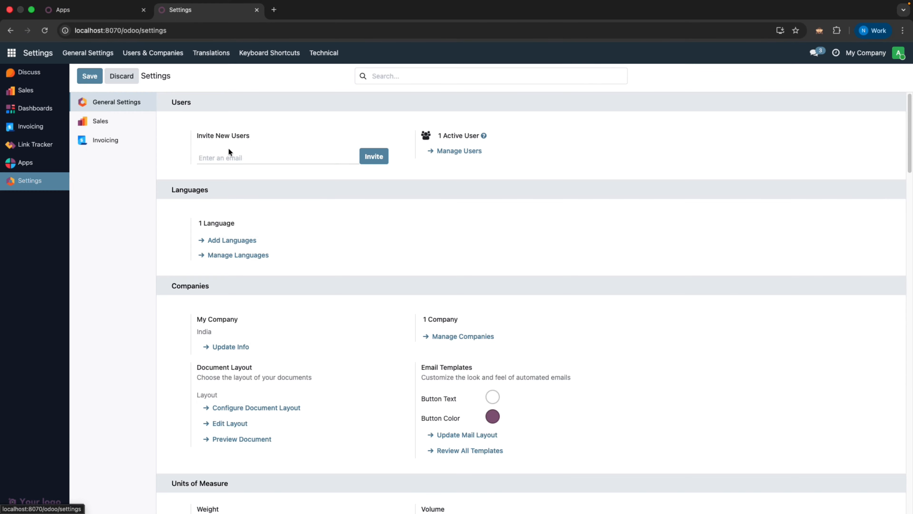
pyautogui.click(257, 54)
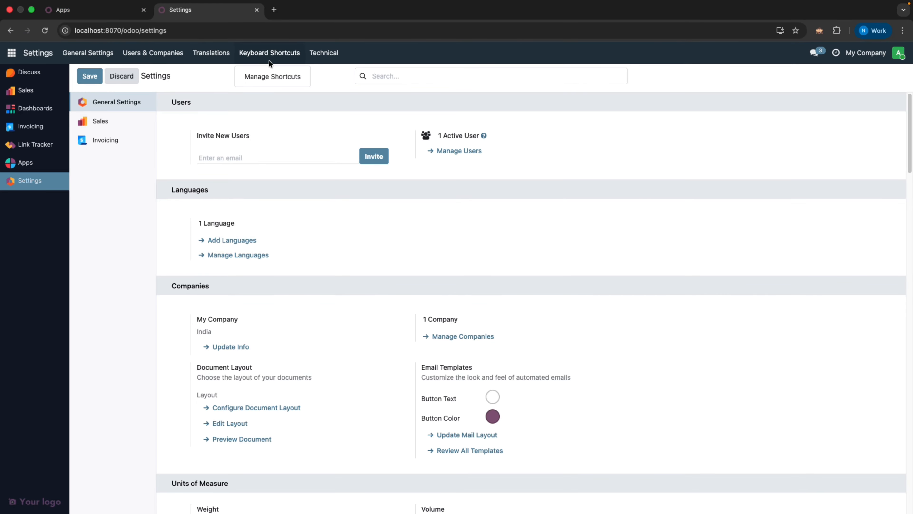
pyautogui.click(269, 76)
pyautogui.click(89, 77)
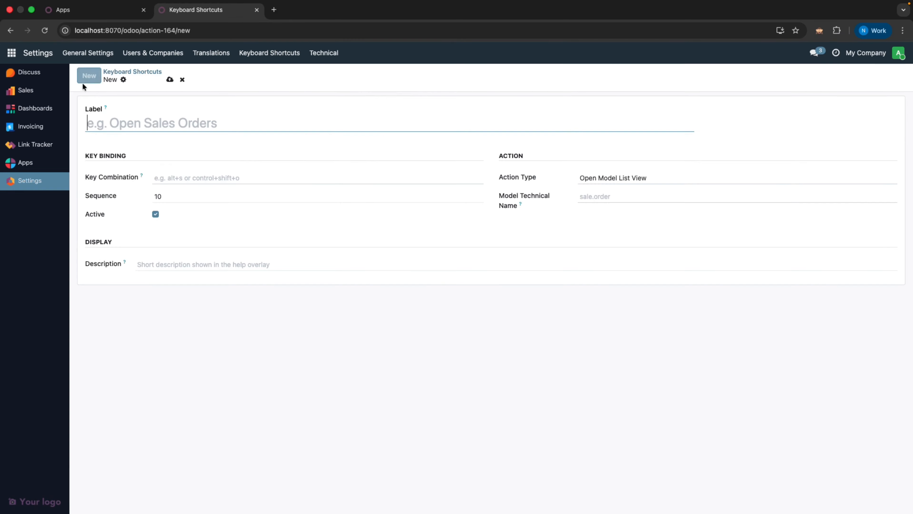
pyautogui.click(124, 72)
# Reload the Keyboard Shortcuts list and copy the path /odoo/action-164 from its web address.
pyautogui.click(181, 30)
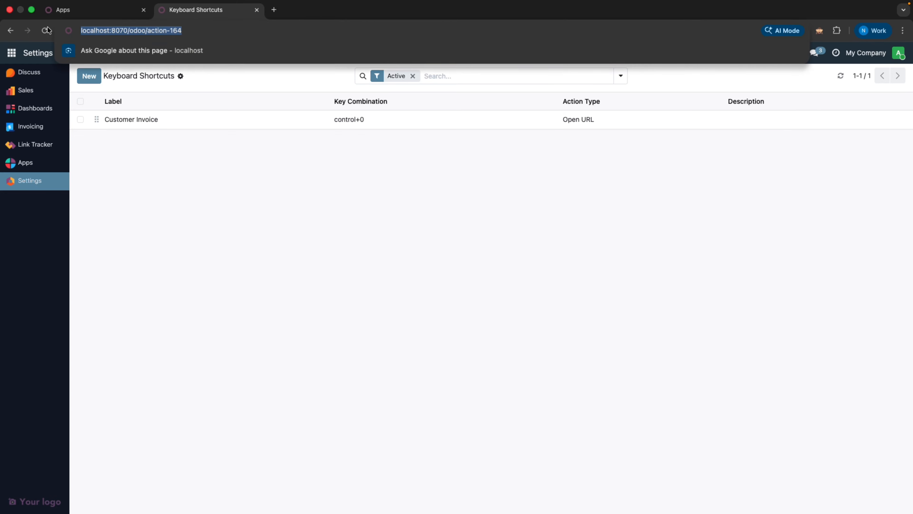
pyautogui.click(154, 209)
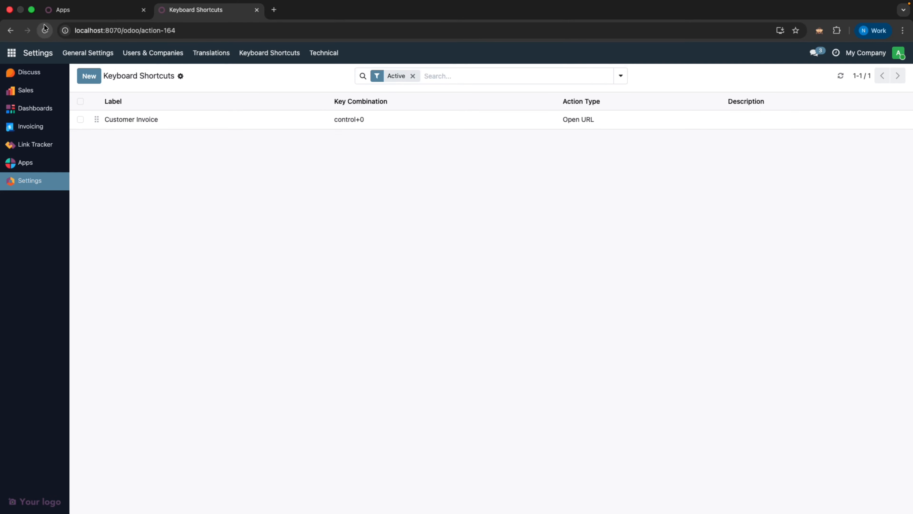
pyautogui.click(45, 31)
pyautogui.click(106, 30)
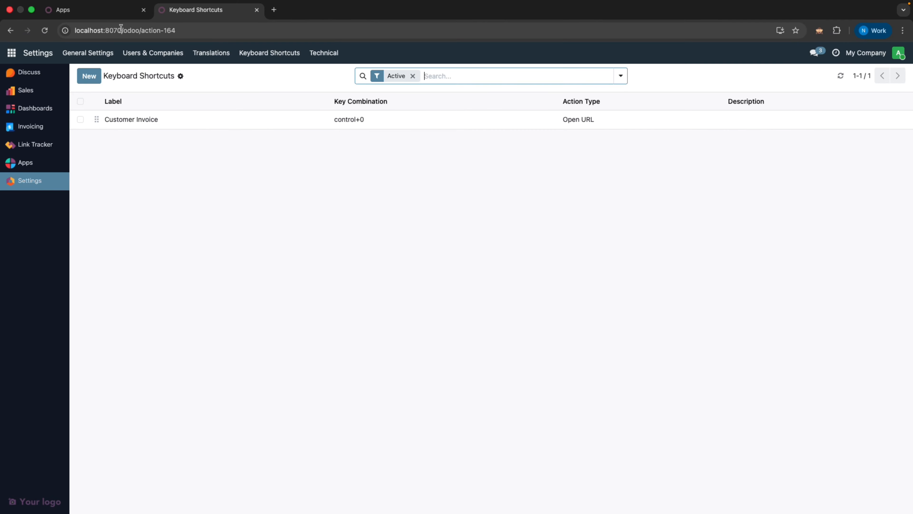
pyautogui.moveTo(122, 31); pyautogui.dragTo(197, 35)
pyautogui.press('super+c')
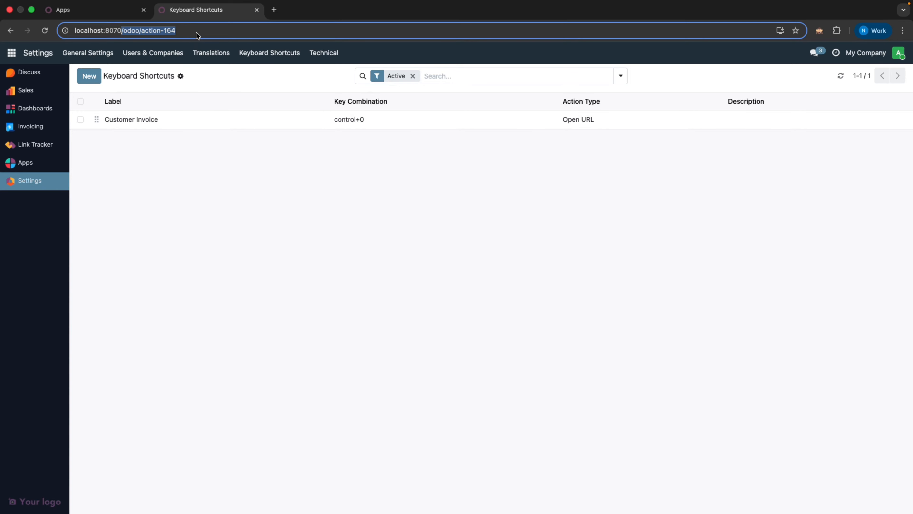
pyautogui.click(204, 150)
# Create a new keyboard shortcut labelled "Shortcut Conf" with the key combination control+9.
pyautogui.click(89, 76)
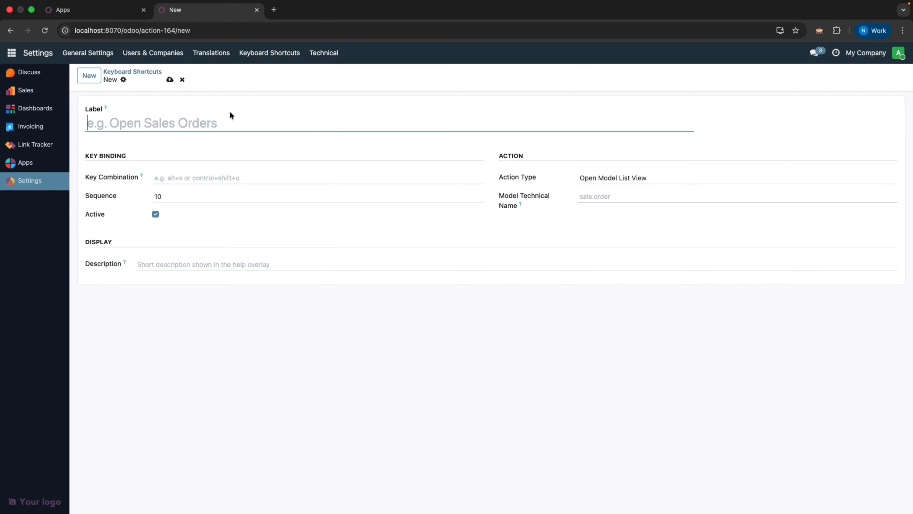
pyautogui.write('Short')
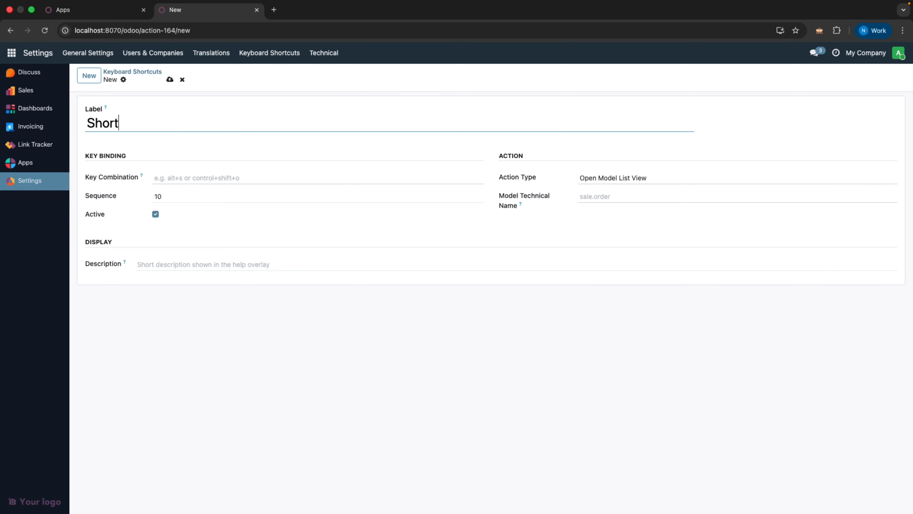
pyautogui.write('cut Conf')
pyautogui.press('Tab')
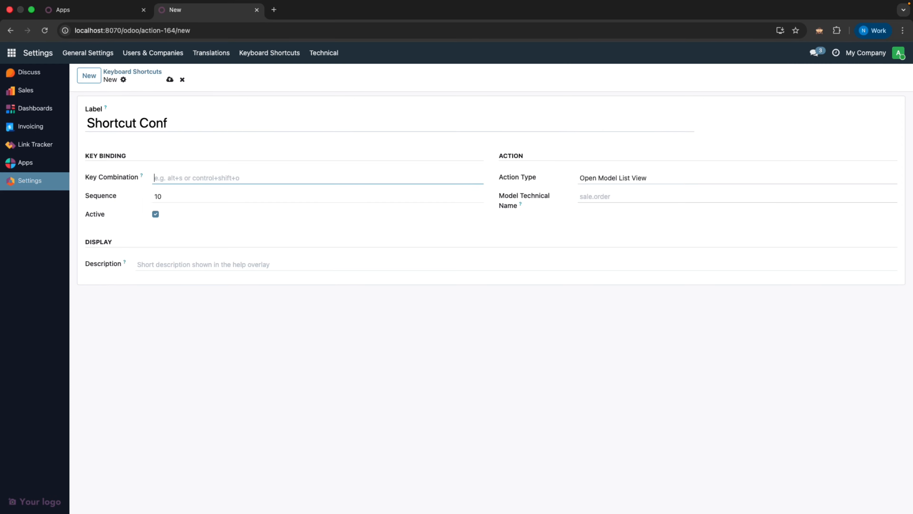
pyautogui.write('control+9')
# Try the Run Server Action and Open Model List View action types on the new shortcut.
pyautogui.click(611, 178)
pyautogui.click(612, 221)
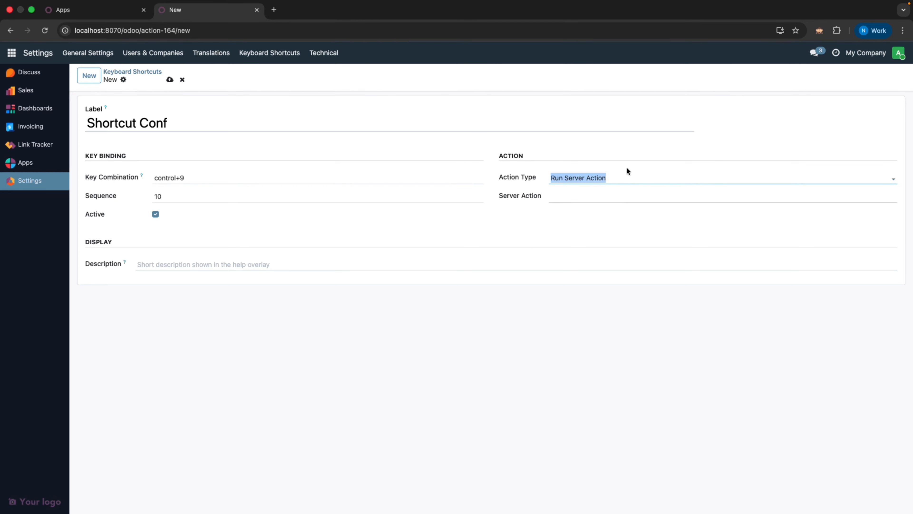
pyautogui.click(618, 177)
pyautogui.click(596, 207)
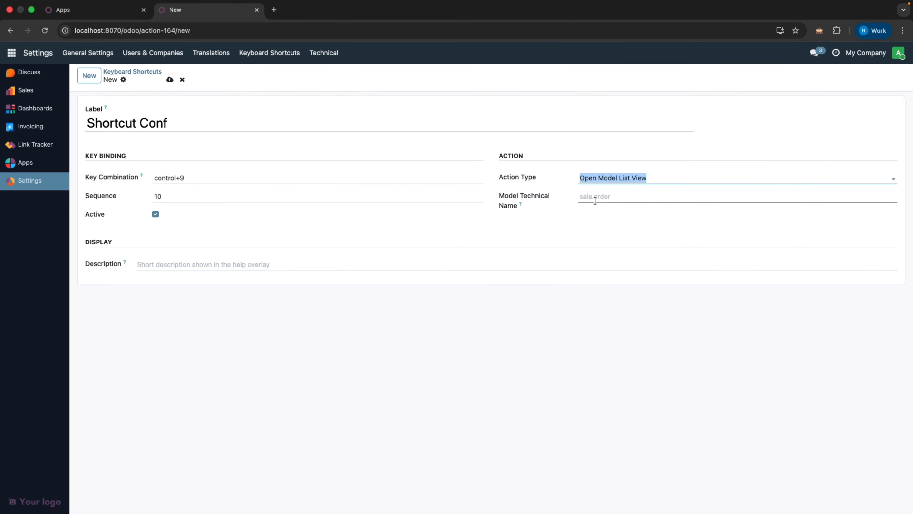
# Set the action type to Open URL with the copied path /odoo/action-164 as the URL, and save the shortcut.
pyautogui.click(612, 178)
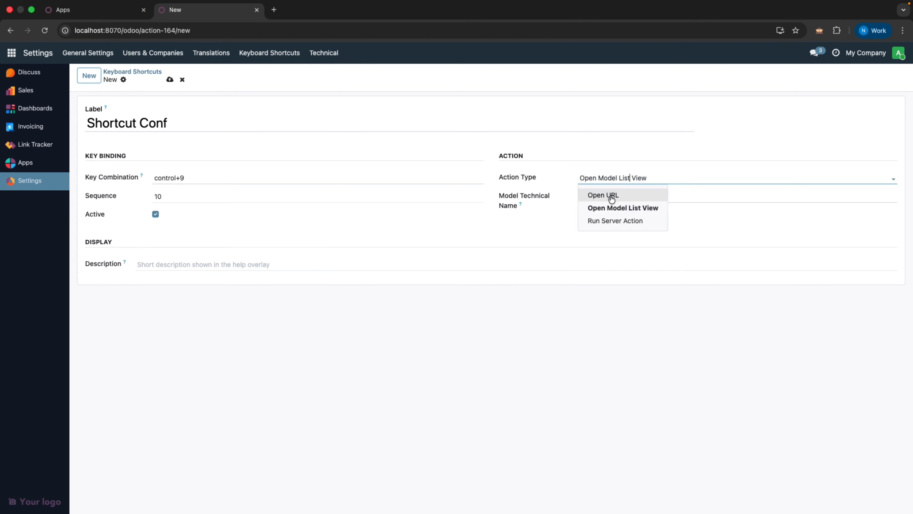
pyautogui.click(608, 196)
pyautogui.press('super+v')
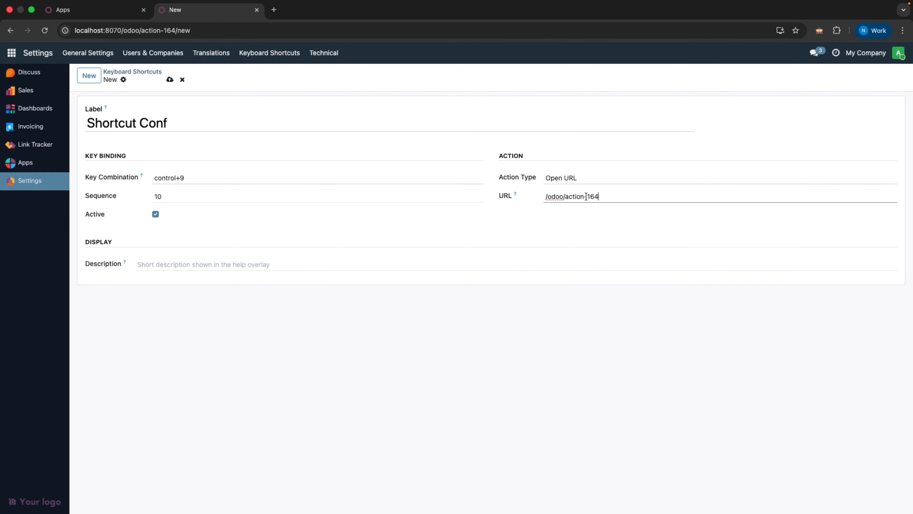
pyautogui.click(411, 222)
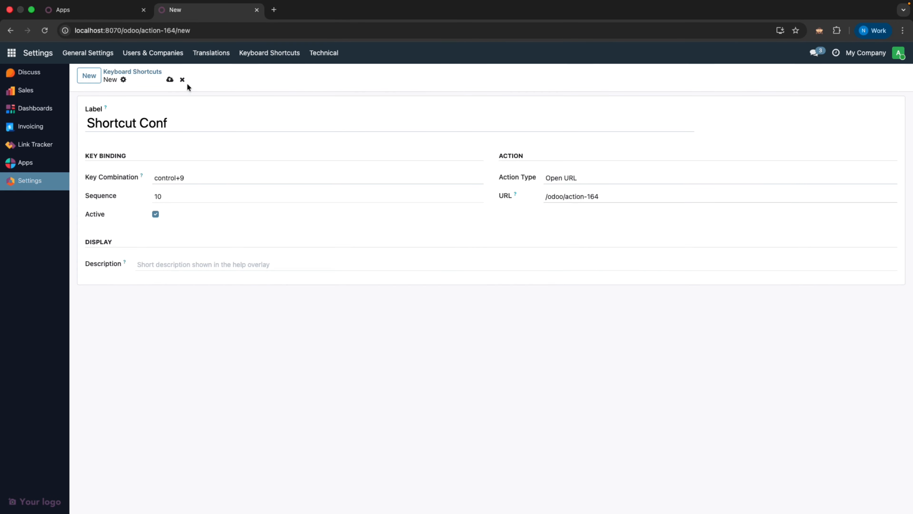
pyautogui.click(169, 80)
# Reload the page to load the saved shortcuts and test opening the customer invoices.
pyautogui.press('super+r')
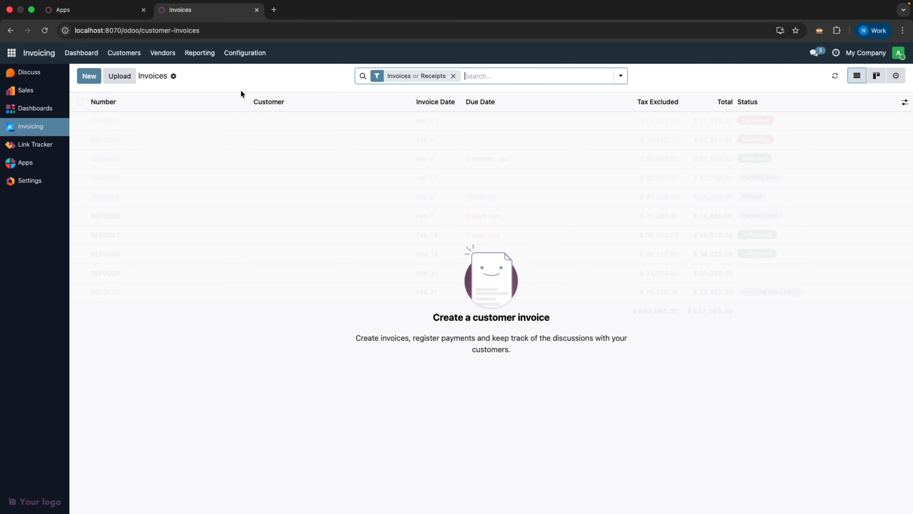
pyautogui.click(44, 30)
# Review the Shortcut Conf and Customer Invoice records in the Keyboard Shortcuts list.
pyautogui.click(30, 181)
pyautogui.click(271, 57)
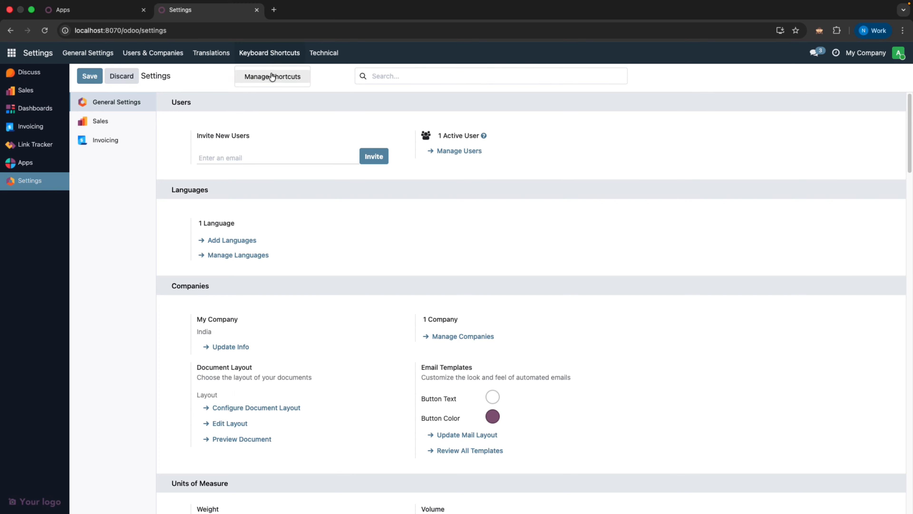
pyautogui.click(173, 143)
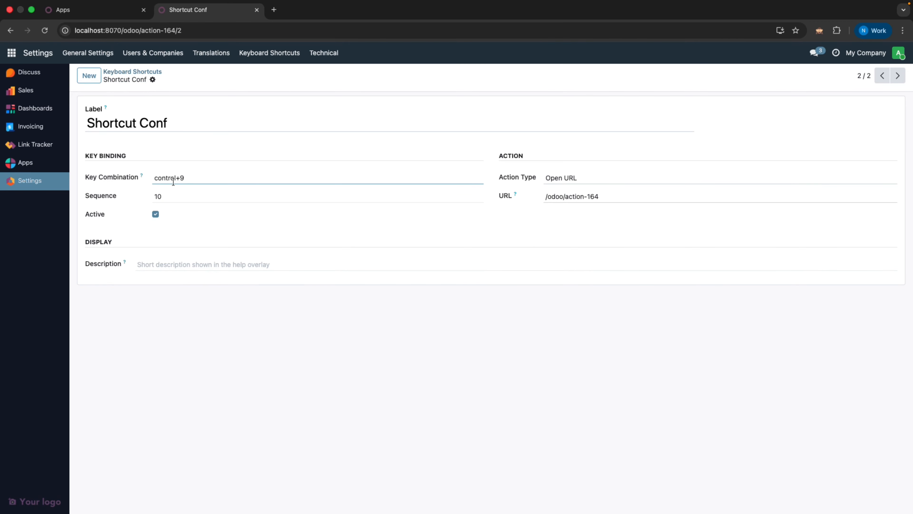
pyautogui.click(132, 71)
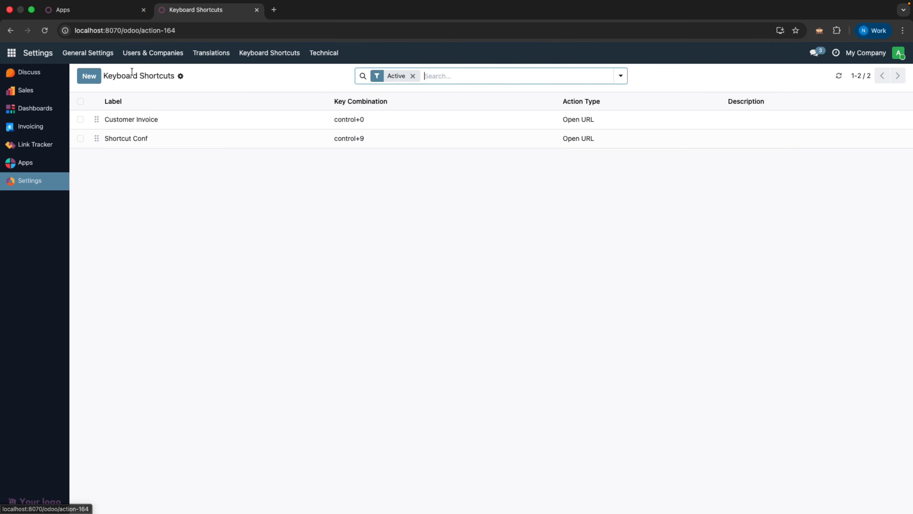
pyautogui.click(240, 119)
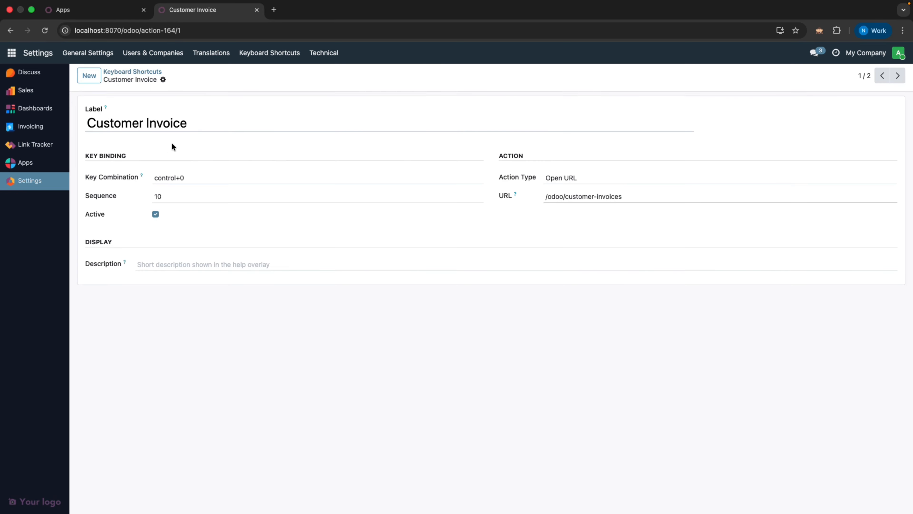
pyautogui.click(144, 73)
# Set the sequence of the Shortcut Conf record to 9 and save it.
pyautogui.click(158, 137)
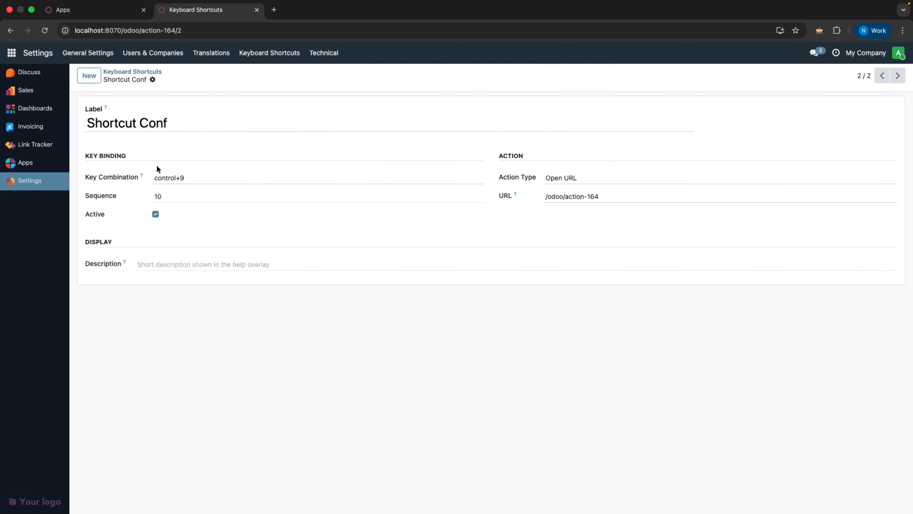
pyautogui.doubleClick(175, 196)
pyautogui.write('9')
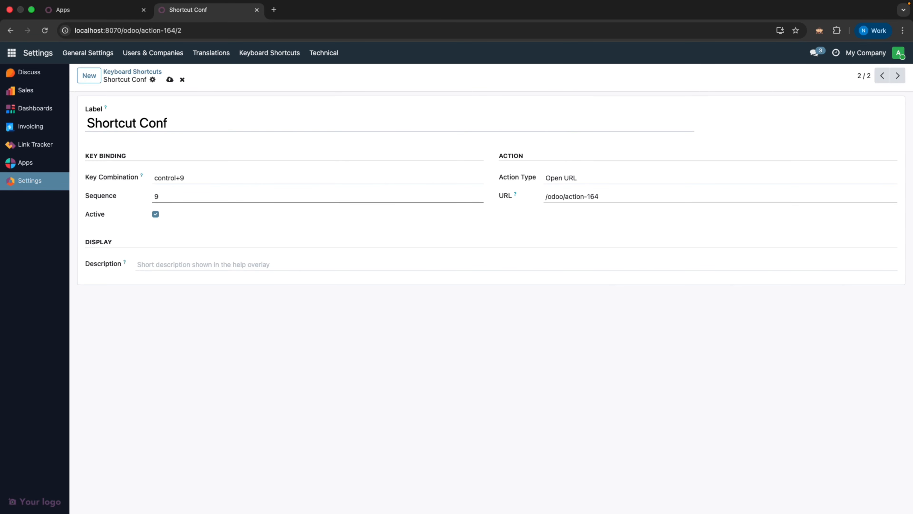
pyautogui.click(170, 80)
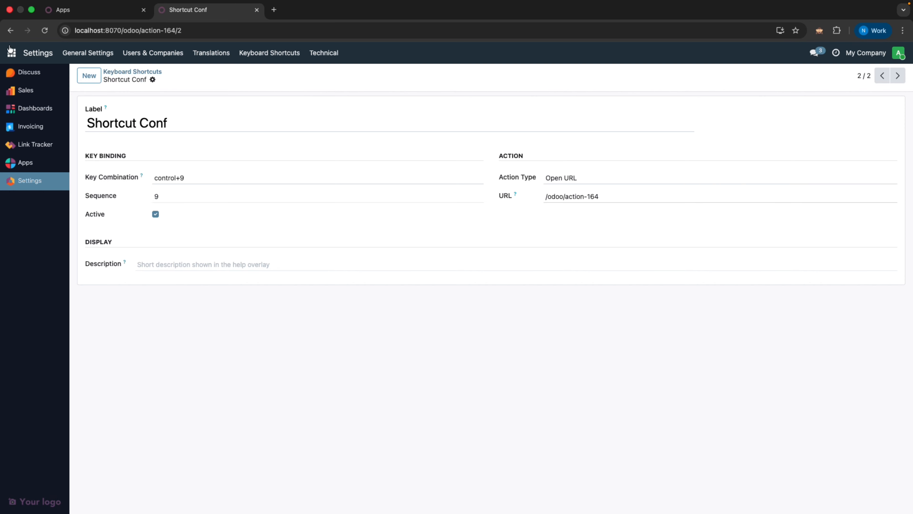
# Test switching between the customer invoices and the Keyboard Shortcuts list with control+0 and control+9.
pyautogui.click(11, 54)
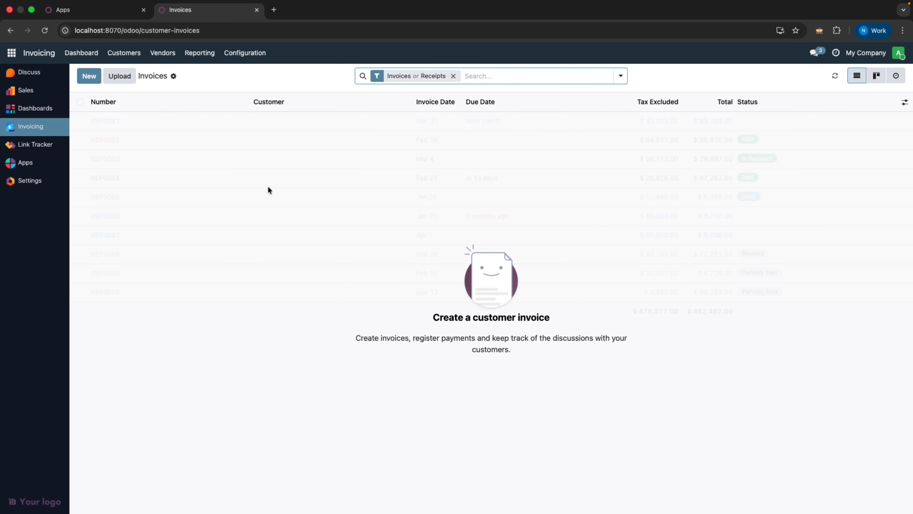
pyautogui.hotkey('ctrl', '9')
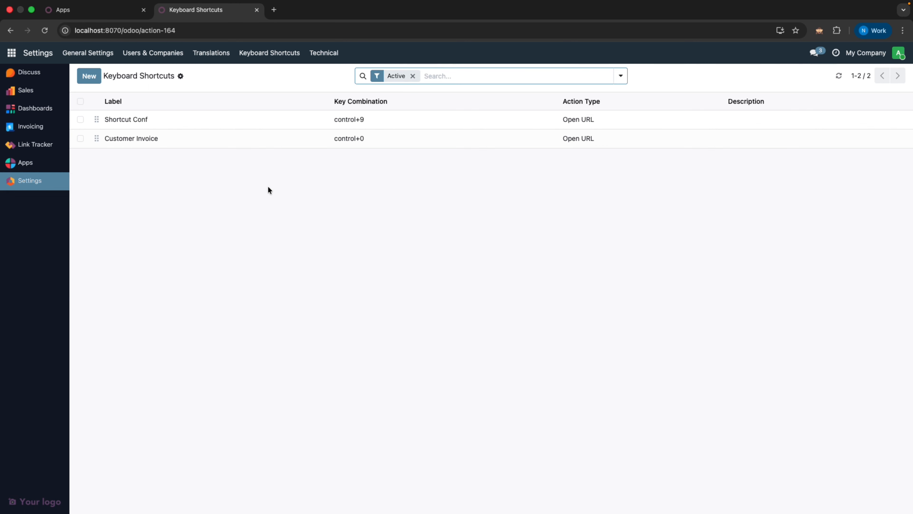
pyautogui.tripleClick(268, 186)
pyautogui.click(268, 186)
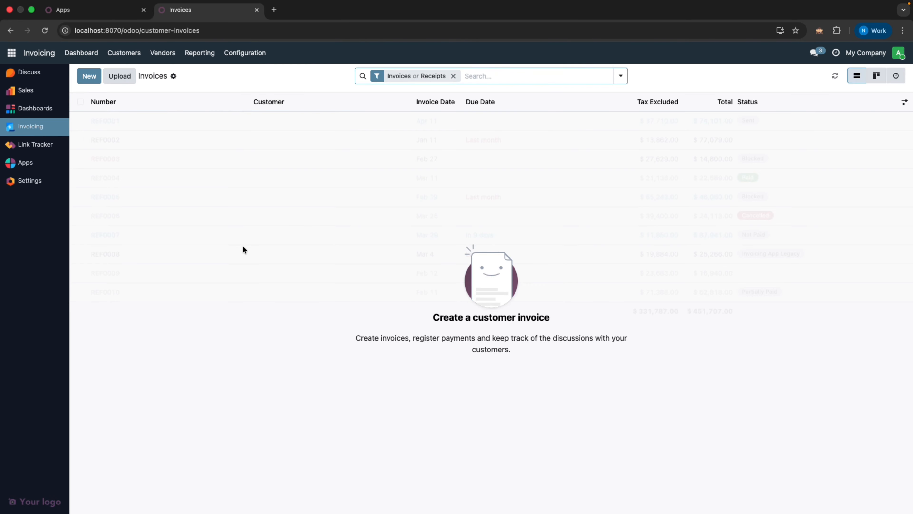
pyautogui.hotkey('ctrl', '9')
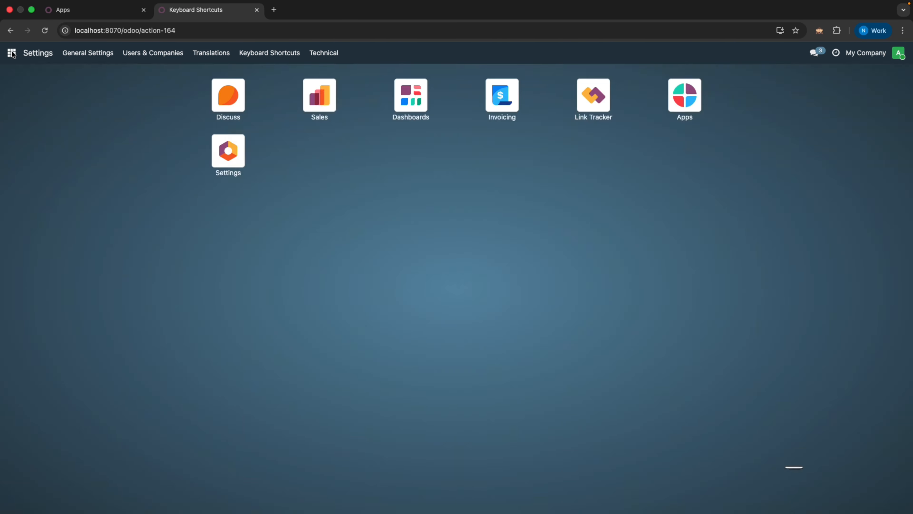
pyautogui.click(12, 53)
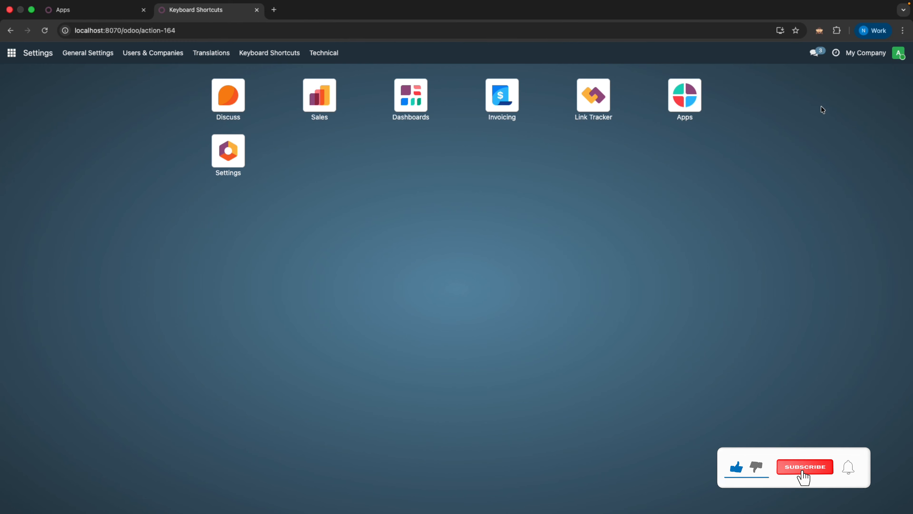
pyautogui.moveTo(791, 0)
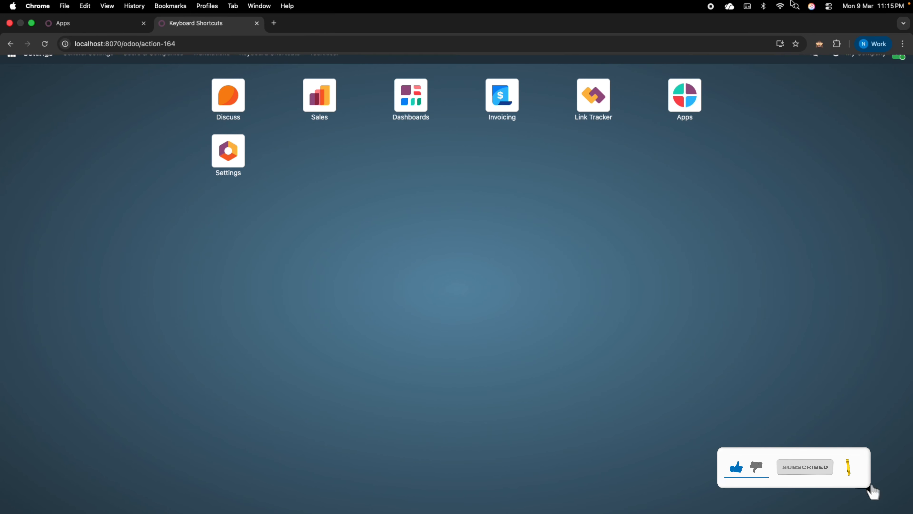